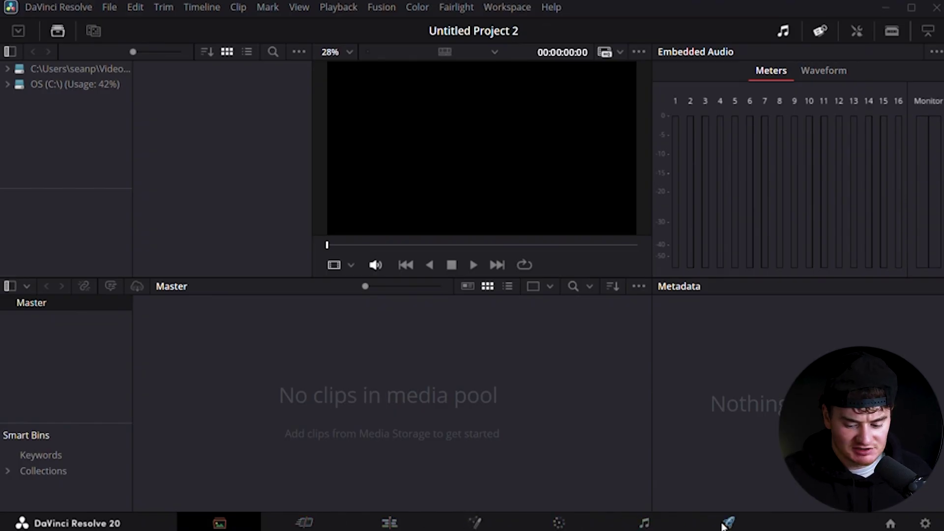
Step: On the Edit page, import Horror_Short_2023.mp4 into the Media Pool and accept the frame rate prompt
click(390, 523)
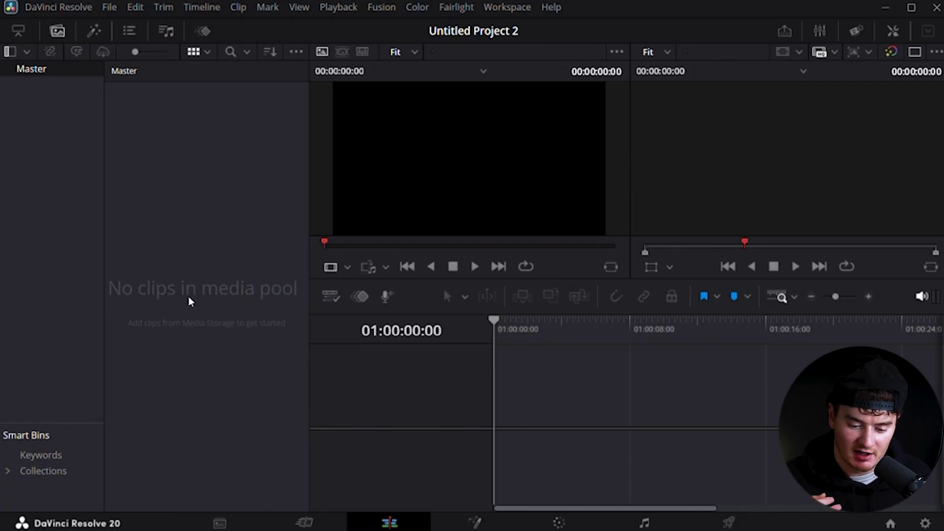
drag(418, 344, 190, 211)
key(Return)
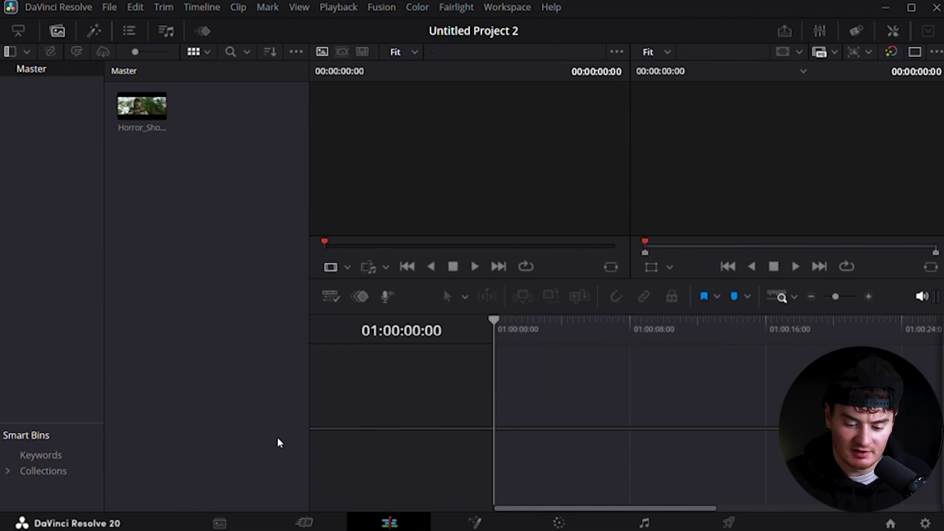
Step: Place the clip on a new Timeline 1 and zoom the timeline in slightly
drag(140, 110, 567, 509)
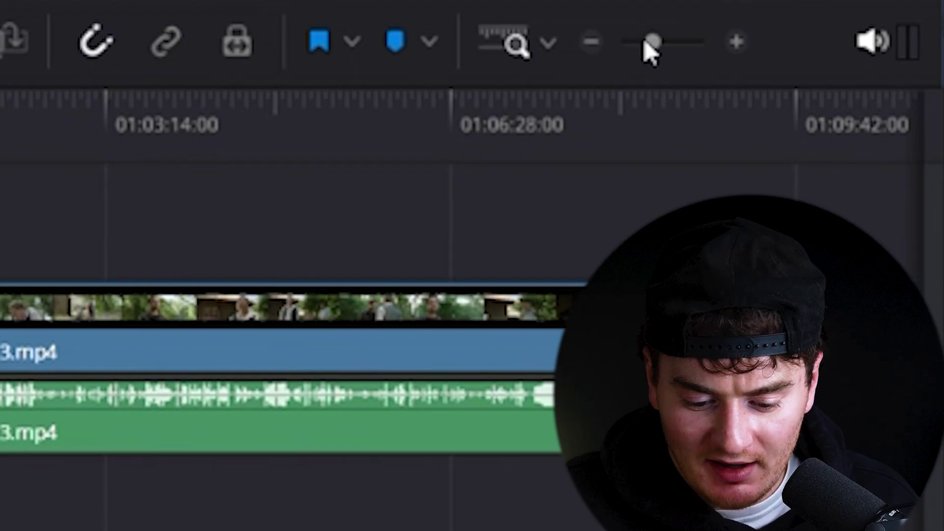
drag(836, 298, 837, 296)
mouse_move(659, 47)
mouse_down()
mouse_move(685, 48)
mouse_move(635, 44)
mouse_move(652, 54)
mouse_up()
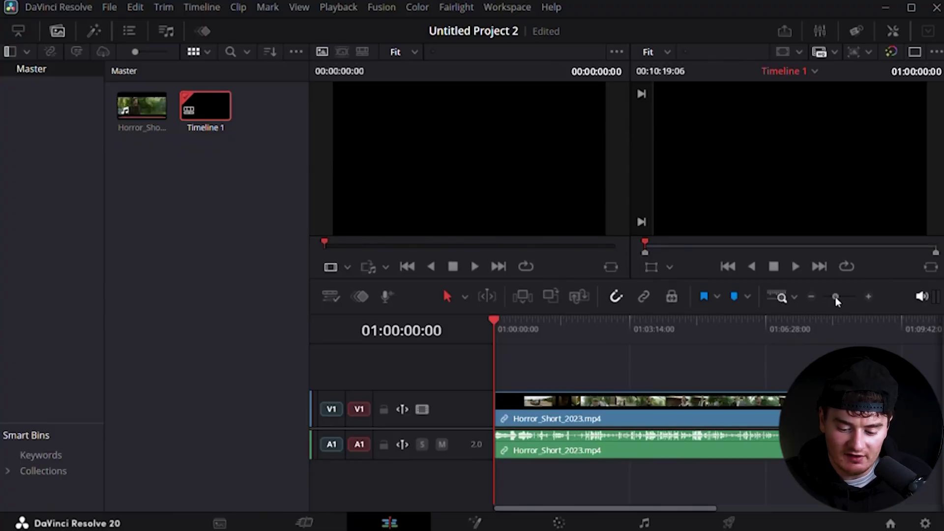
drag(837, 301, 833, 305)
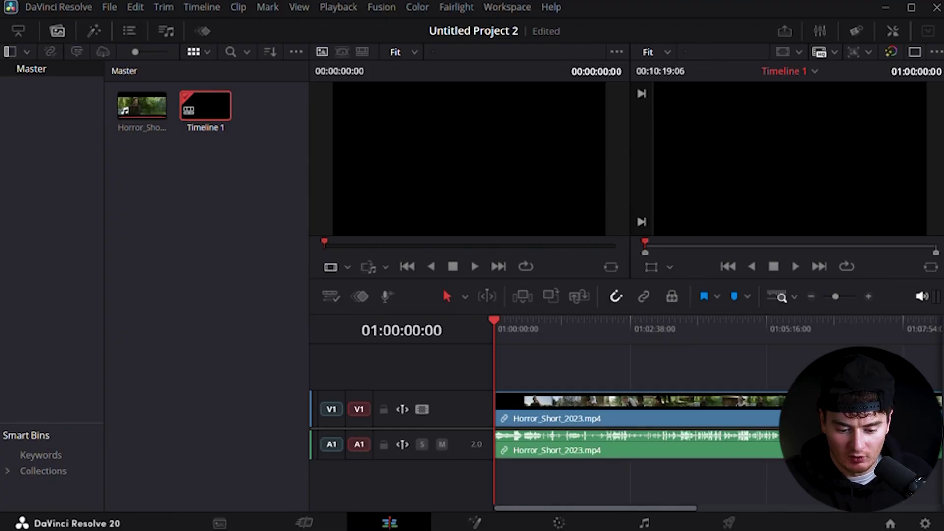
Step: Switch to Blade Edit Mode and split the V1/A1 clip at two points
click(164, 7)
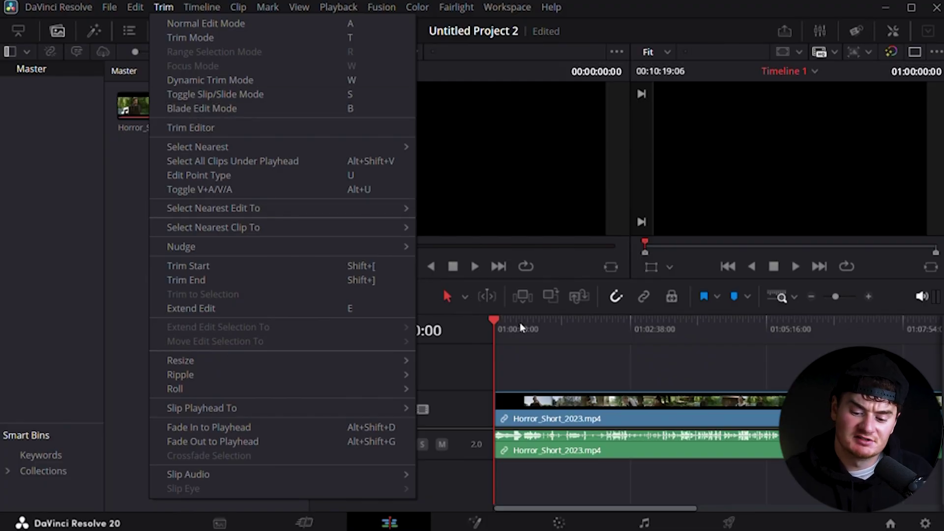
click(195, 109)
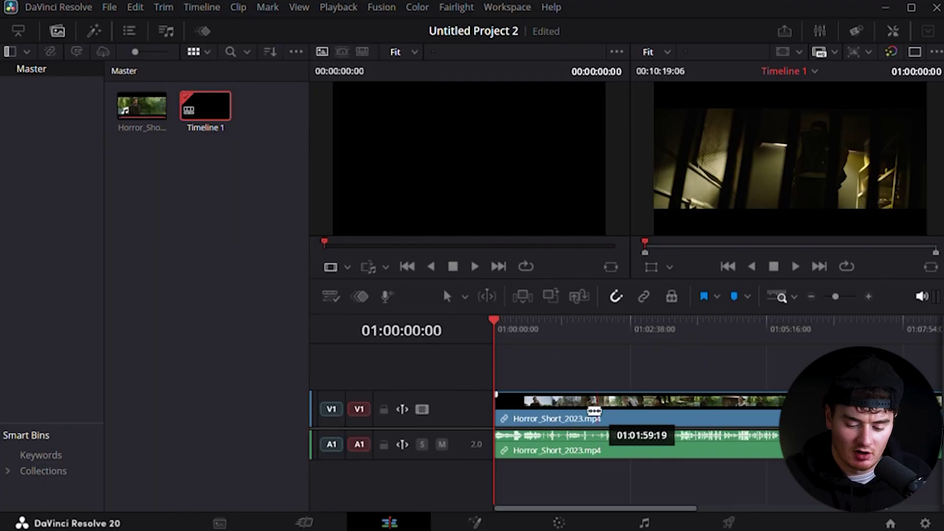
click(583, 417)
click(641, 417)
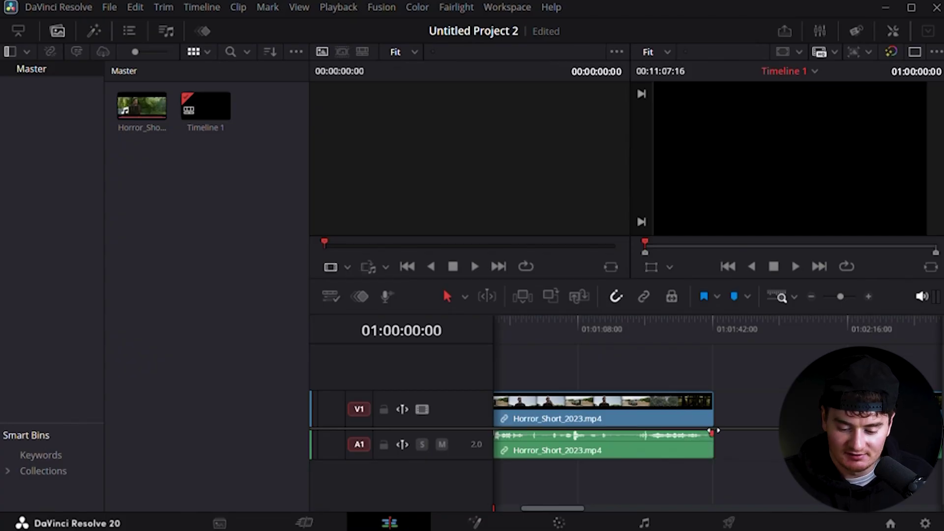
Step: Drag the end fade handle of the first A1 clip to fade its audio out
drag(714, 430, 610, 433)
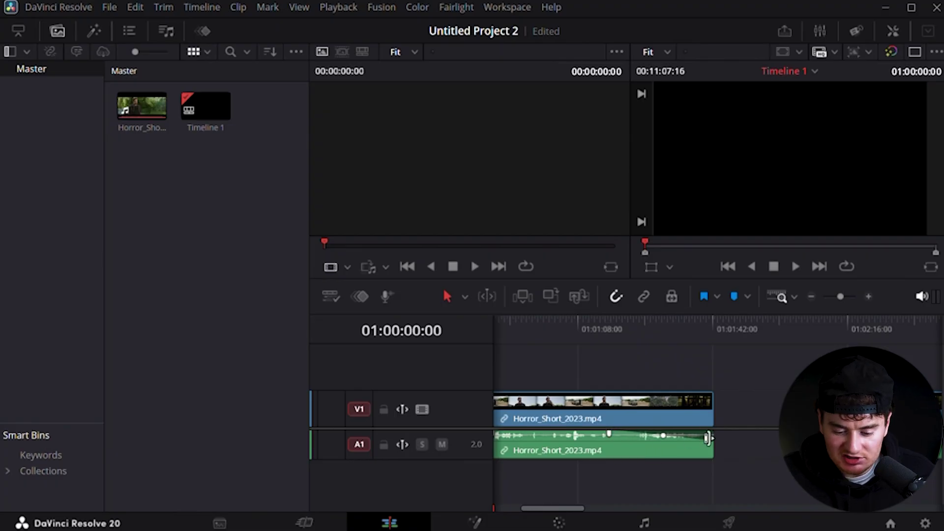
click(666, 325)
click(690, 325)
Step: Fade in the next audio clip's start and move the playhead to 01:02:31:00
drag(546, 507, 580, 510)
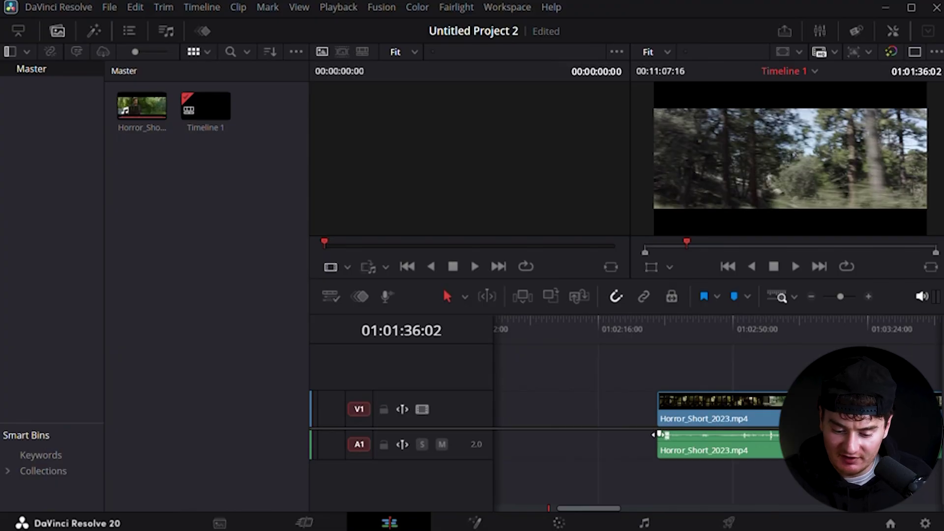
drag(659, 433, 766, 435)
click(652, 331)
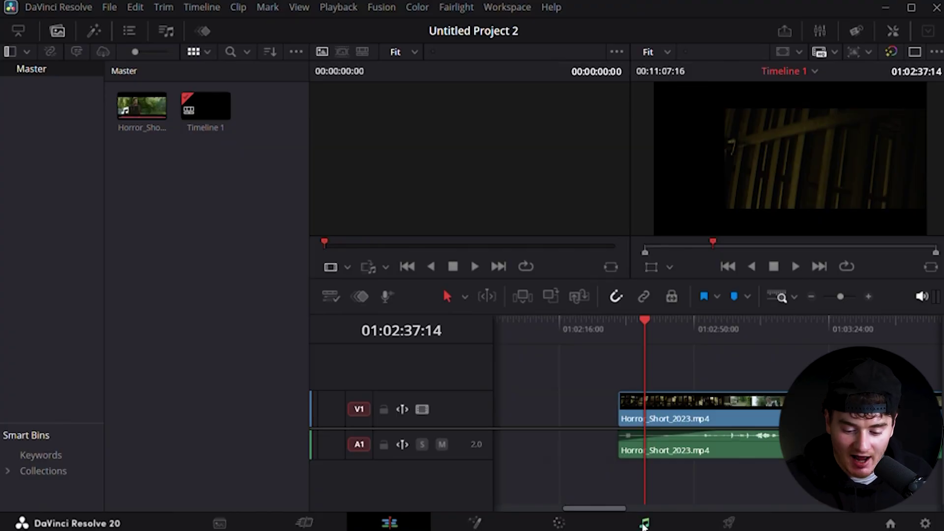
Step: Switch to the Fairlight page to view the cut audio clips
click(644, 524)
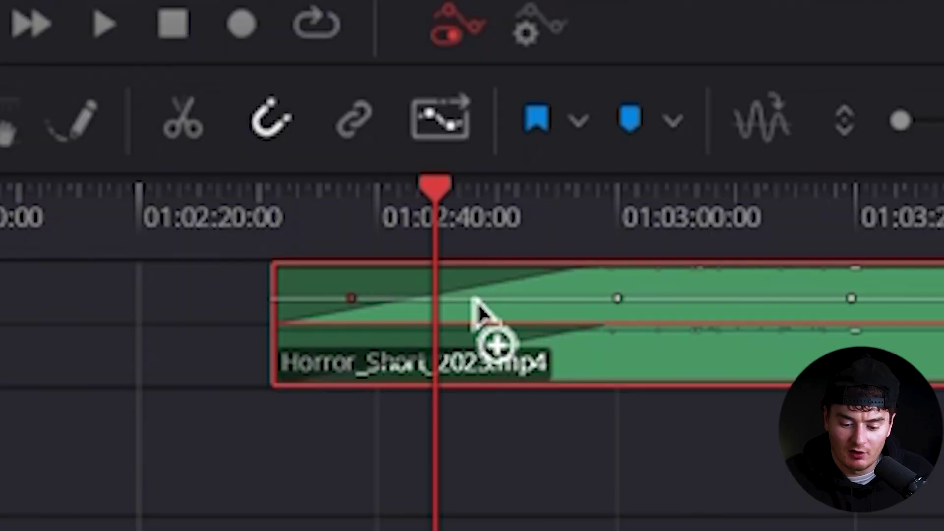
Step: Keyframe the middle clip's volume, dropping near 01:03:00 to -37.2 dB and raising later
alt+click(480, 298)
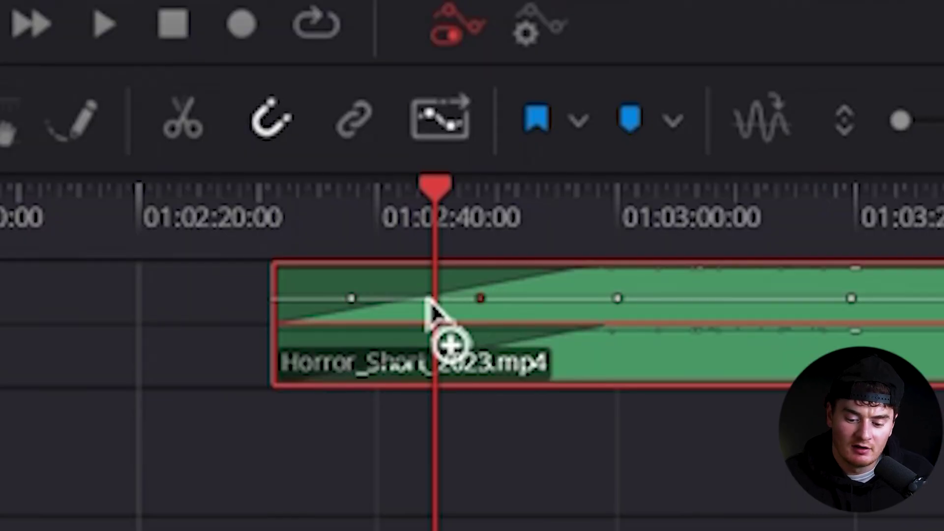
mouse_move(401, 301)
mouse_down()
mouse_move(405, 285)
mouse_move(403, 298)
mouse_up()
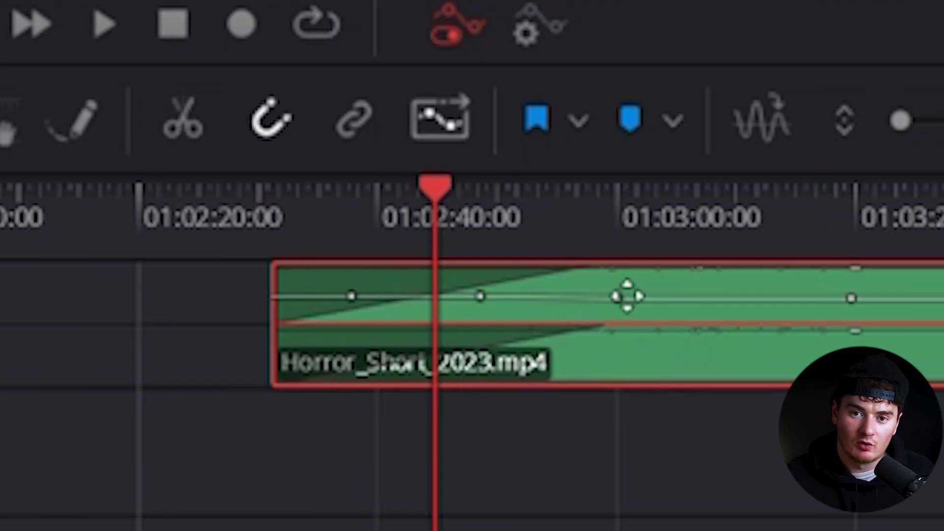
alt+click(718, 298)
drag(717, 298, 718, 288)
drag(551, 226, 464, 225)
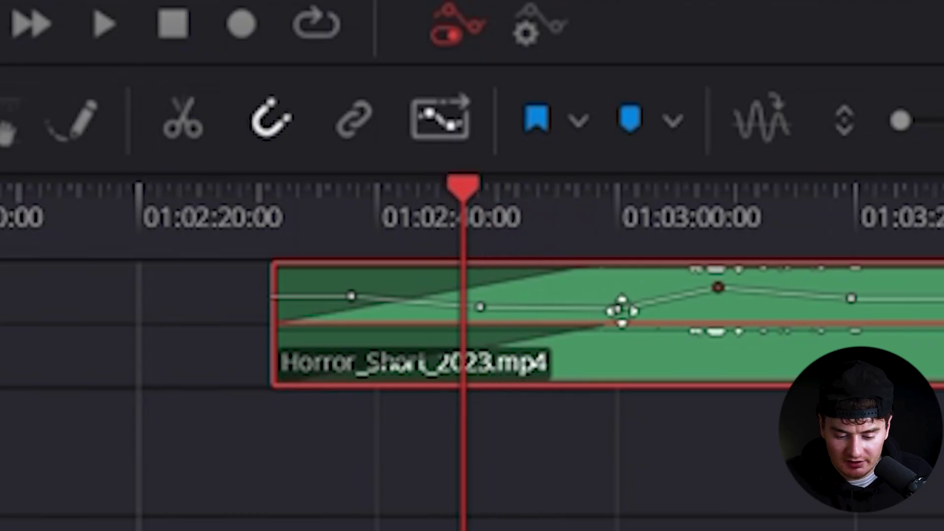
drag(619, 310, 608, 351)
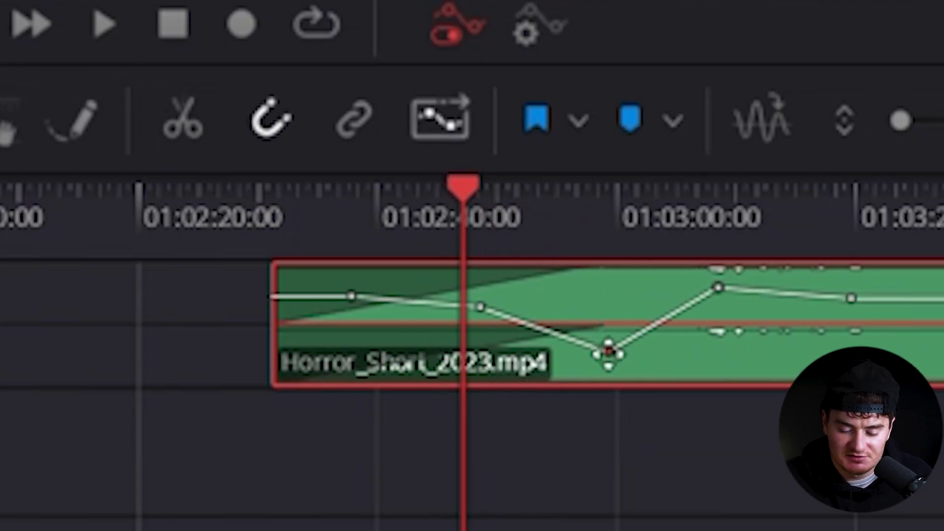
key(space)
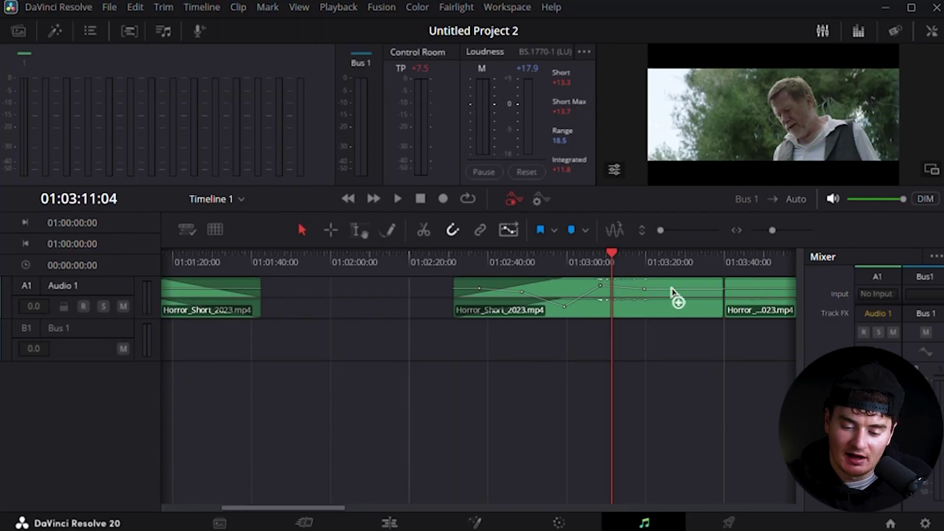
click(673, 289)
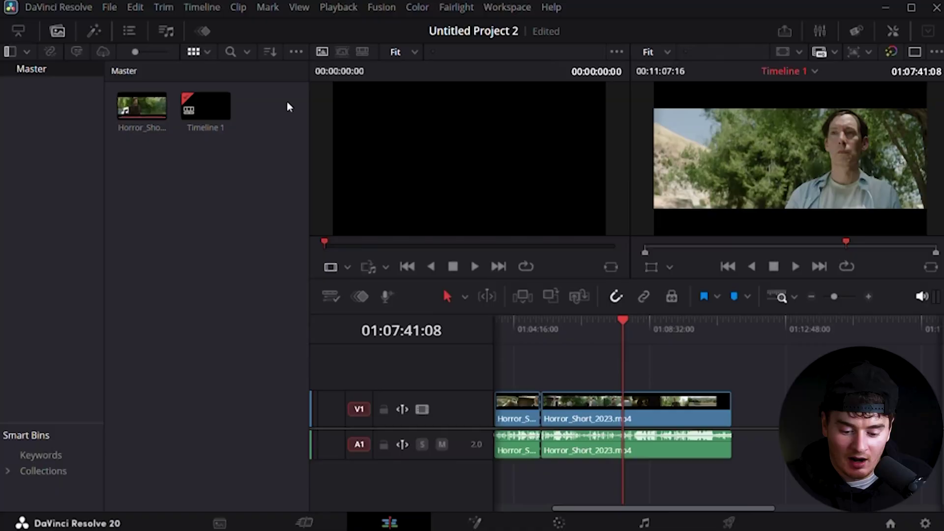
Step: Blade the V1 and A1 clips at two matching points, then zoom in around 01:07:31–01:07:41
click(622, 408)
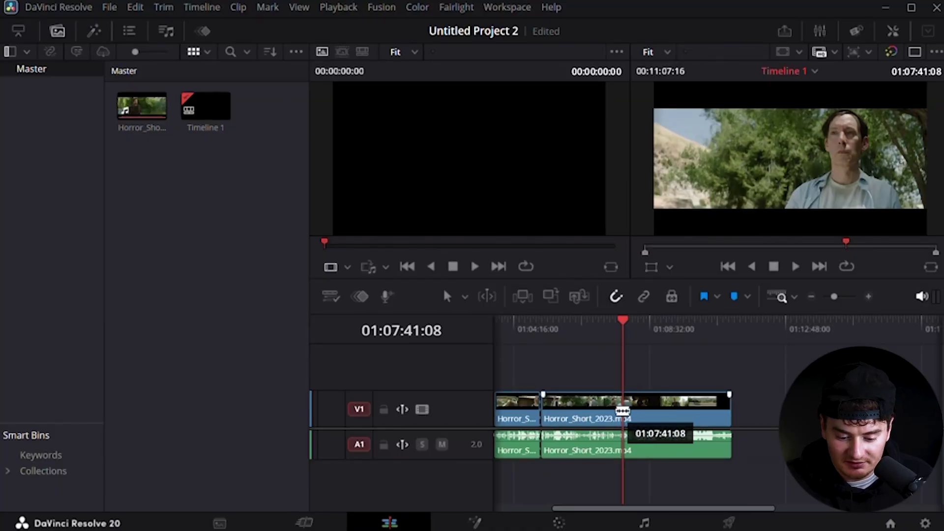
click(667, 409)
click(622, 443)
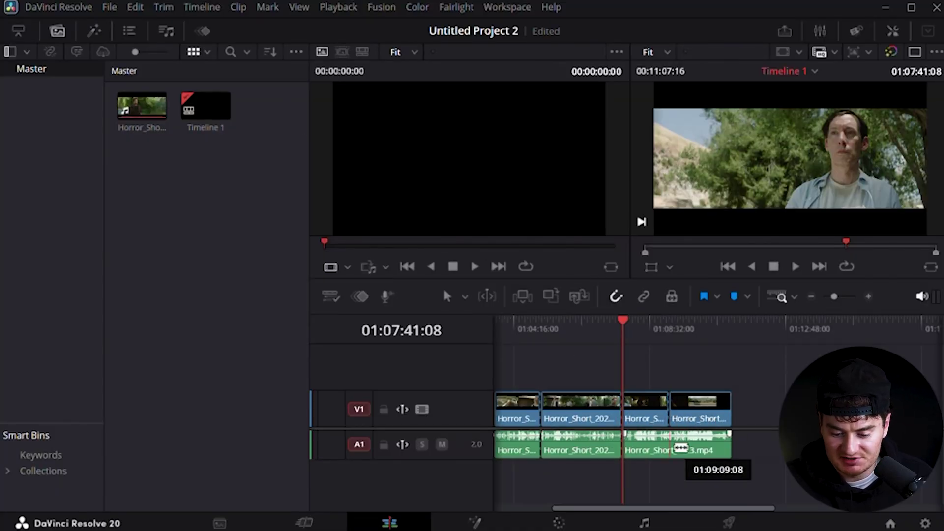
click(669, 442)
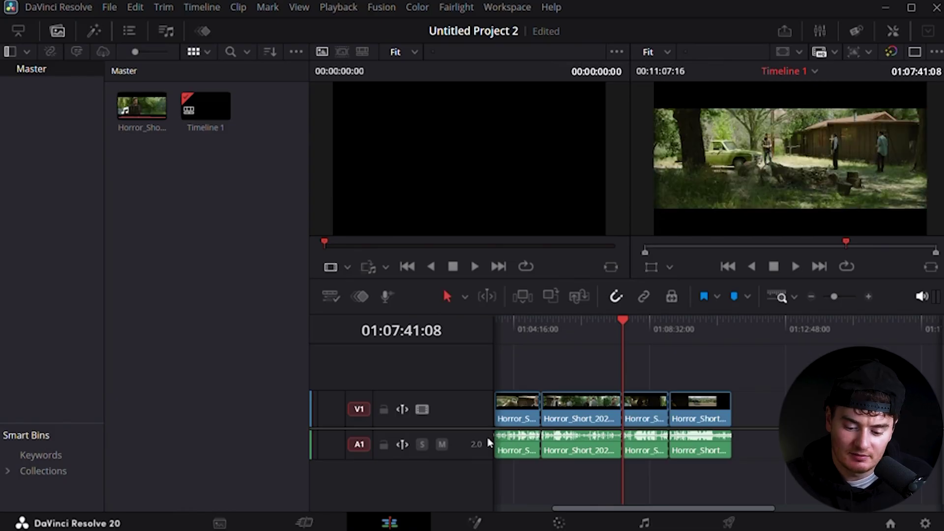
click(645, 329)
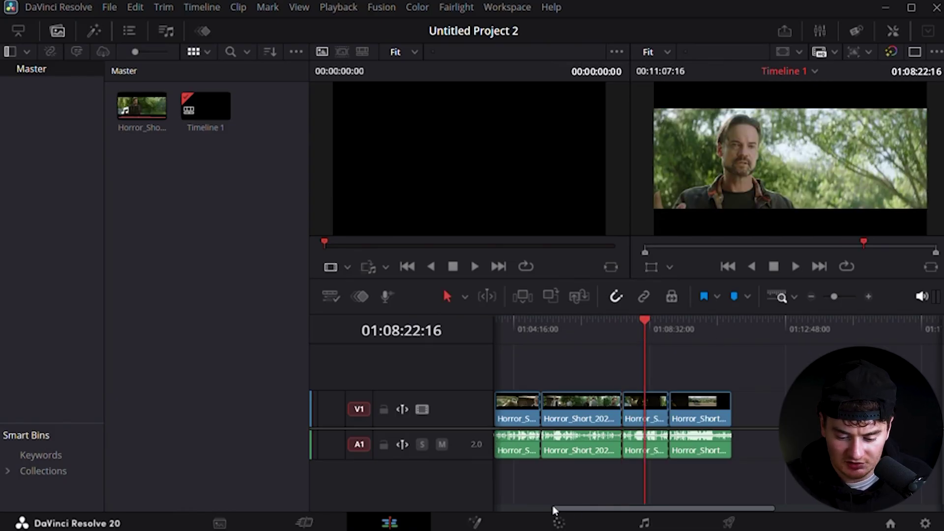
click(839, 296)
click(648, 329)
click(601, 330)
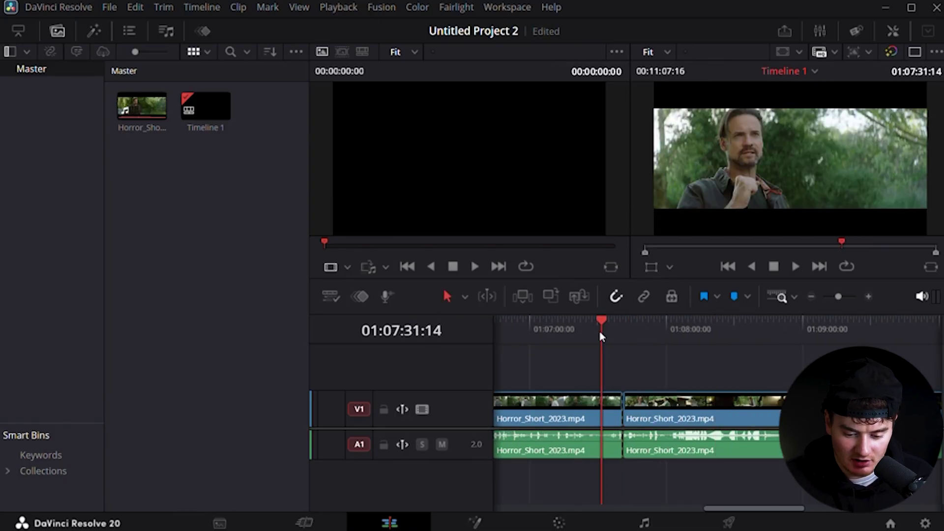
Step: Add a 0 dB audio cross fade at the A1 cut near 01:07:40, then zoom in to check it
right_click(625, 447)
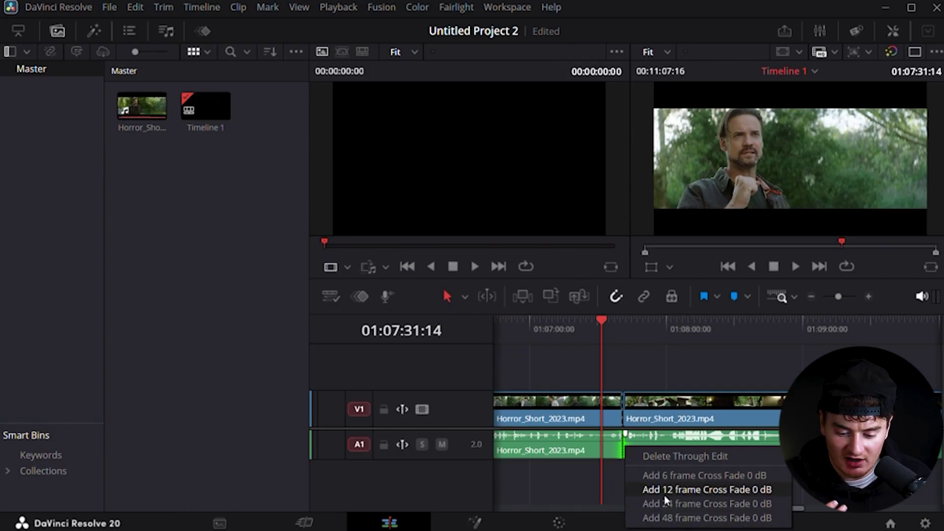
click(660, 519)
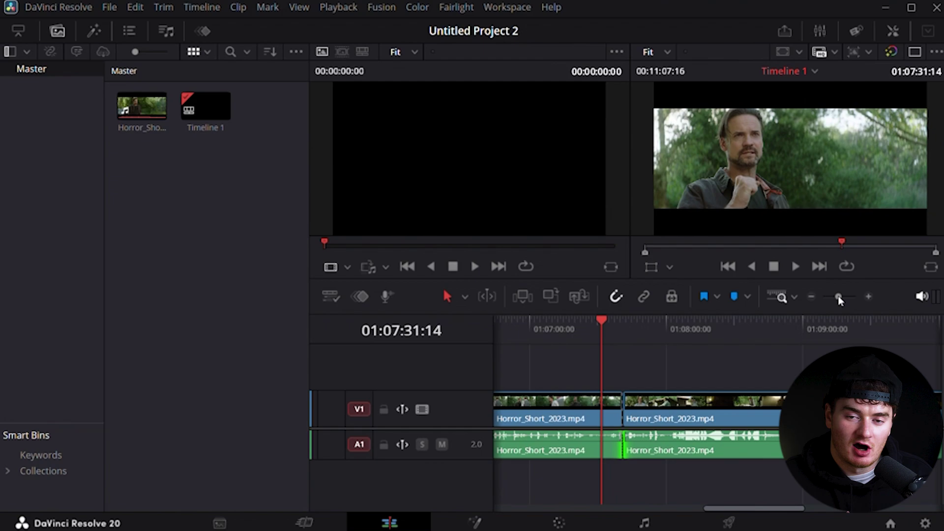
drag(839, 298, 845, 298)
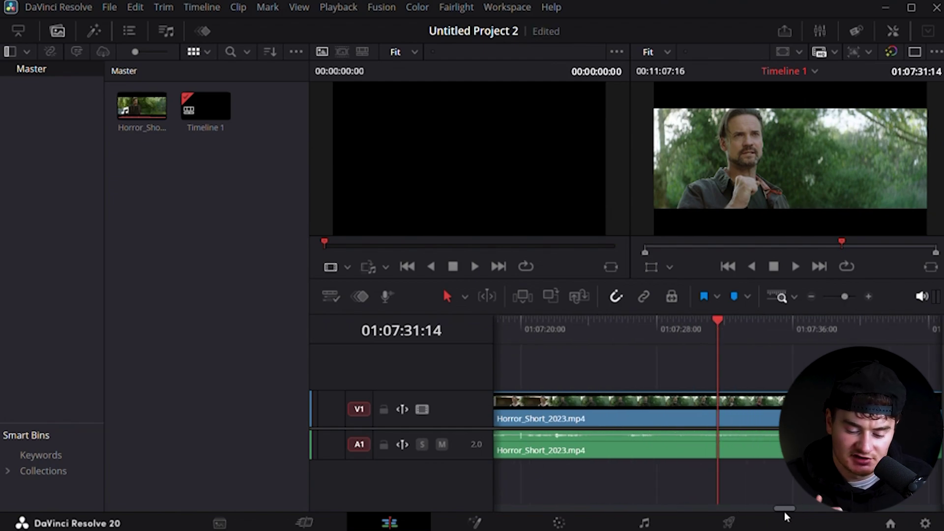
drag(785, 516, 790, 512)
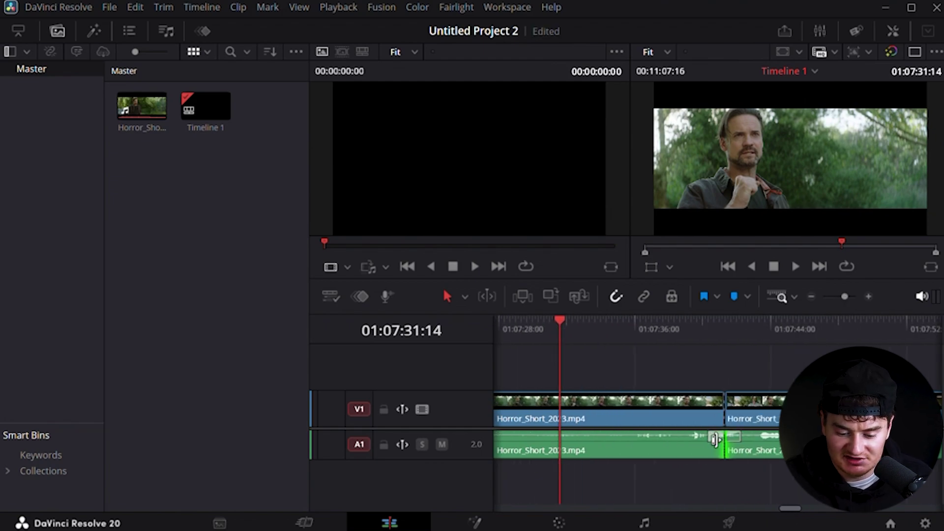